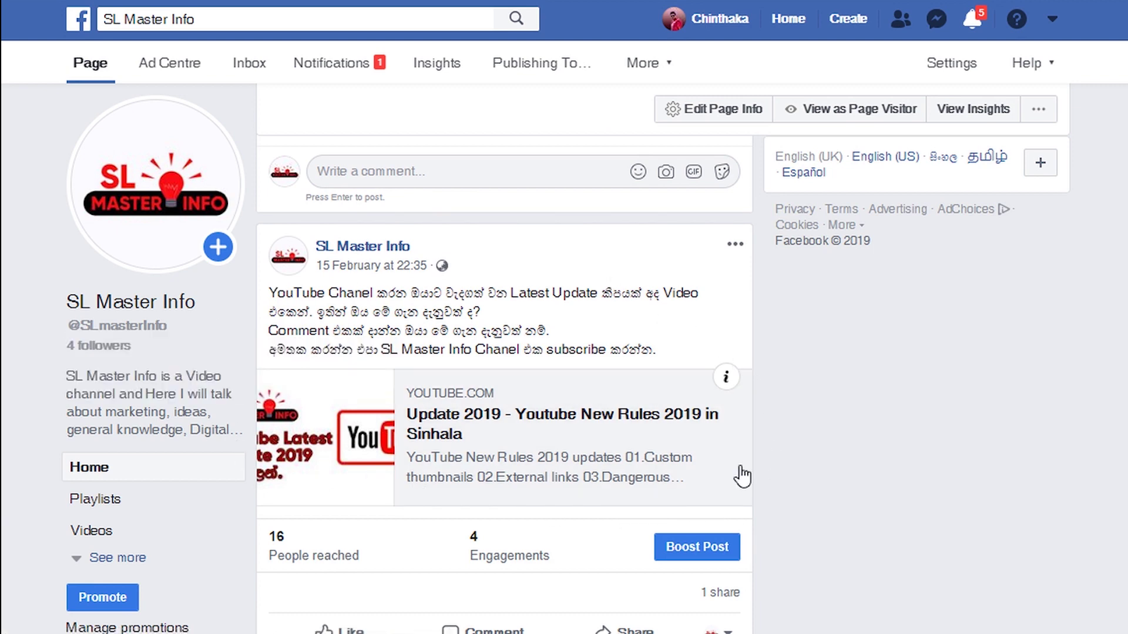
pyautogui.scroll(-1, 806, 329)
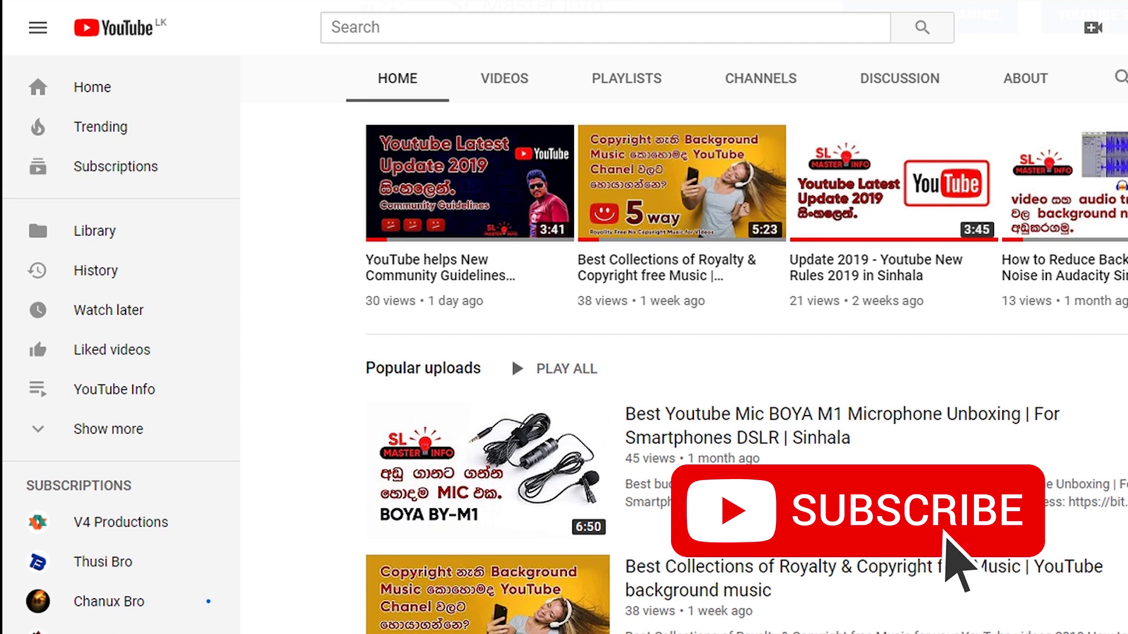
pyautogui.scroll(-1, 746, 370)
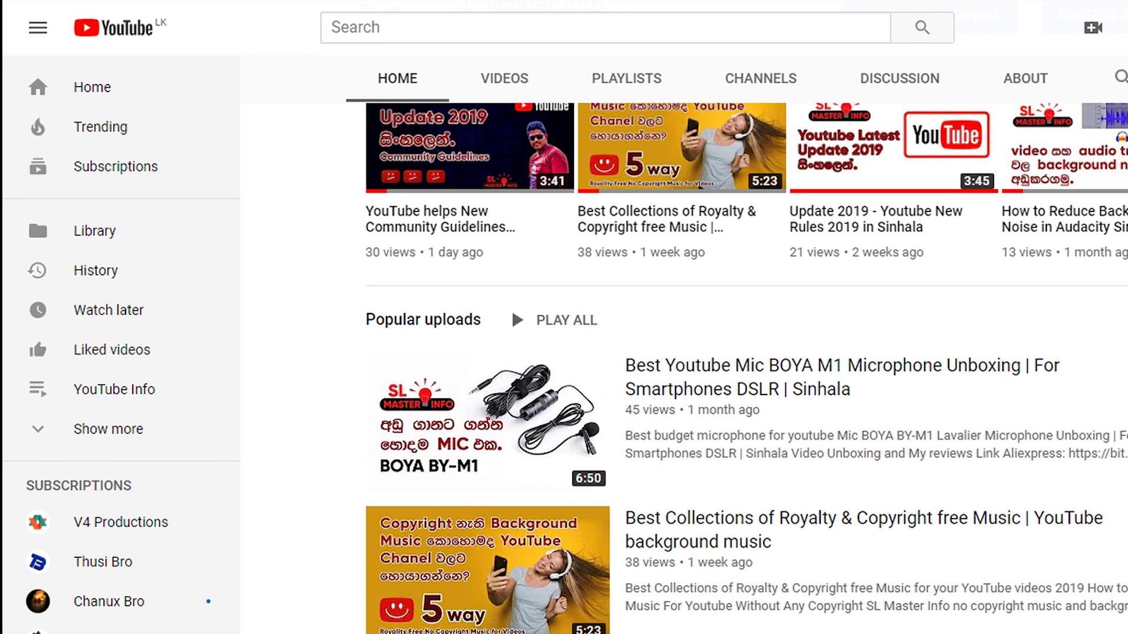
pyautogui.scroll(-1, 746, 367)
pyautogui.scroll(2, 746, 367)
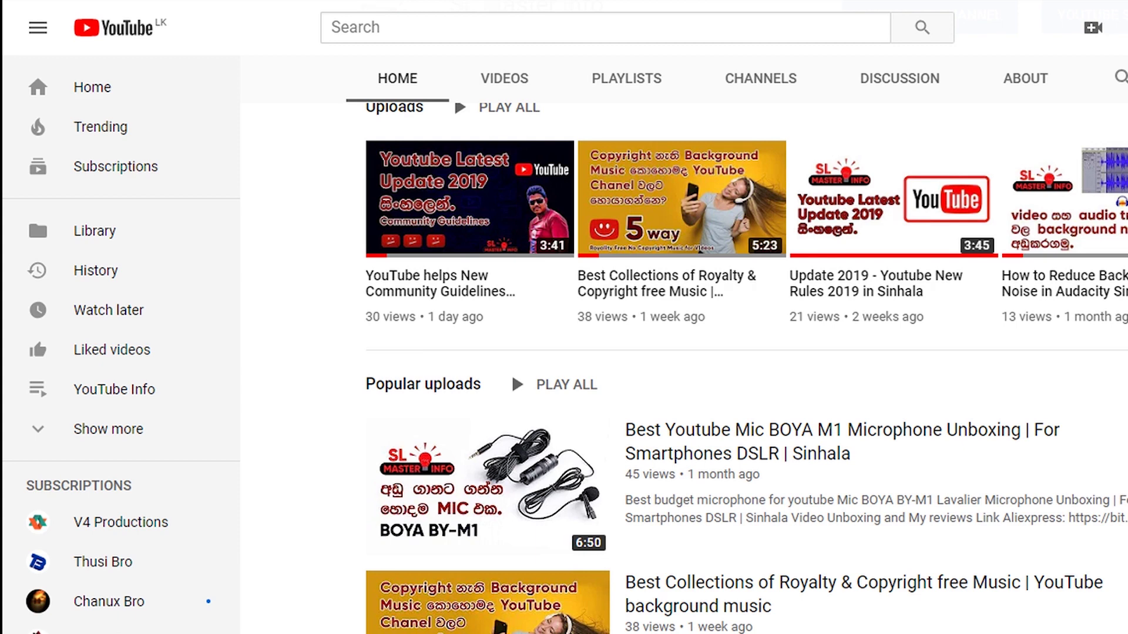
pyautogui.scroll(-3, 746, 368)
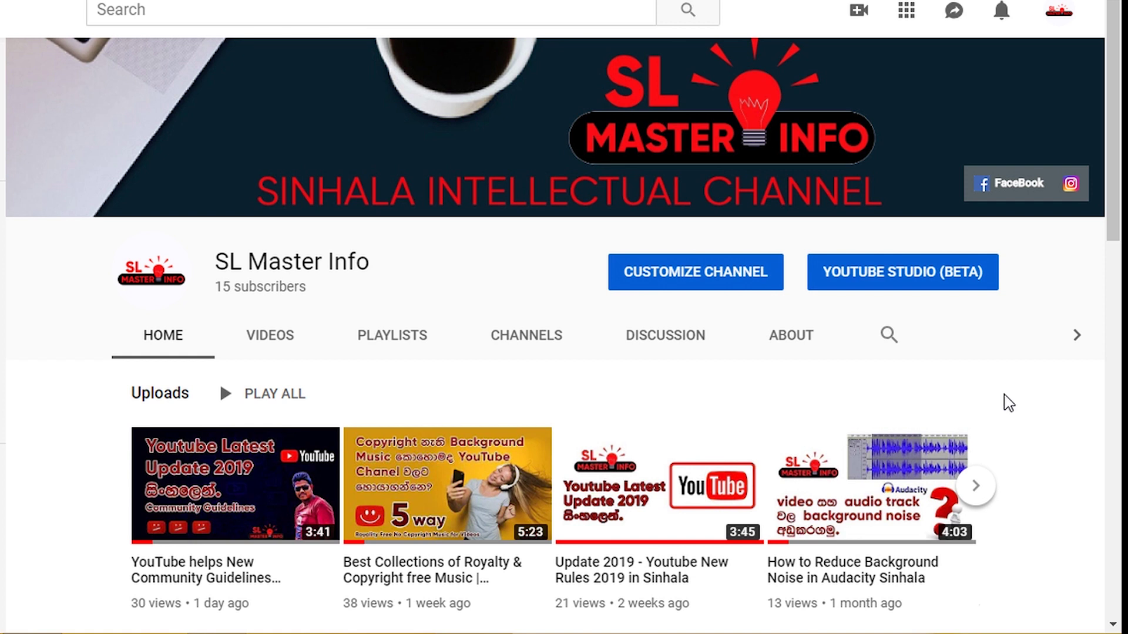
# In YouTube Studio, open the details of the video "Best Collections of Royalty & Copyright free Music | YouTube background music"
pyautogui.click(914, 270)
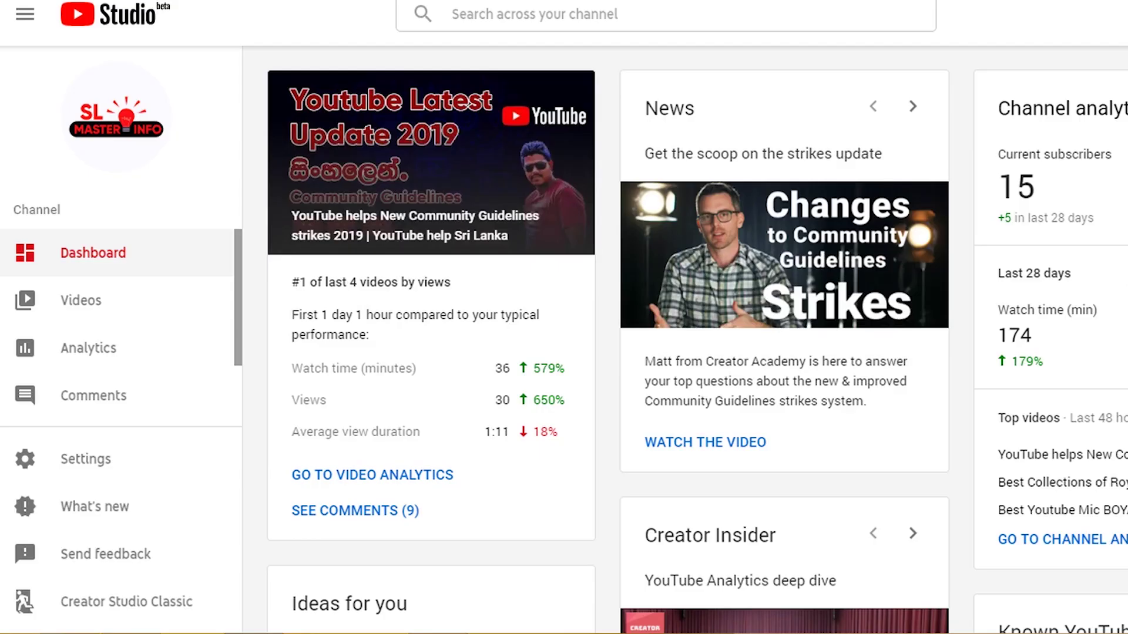
pyautogui.scroll(-1, 995, 201)
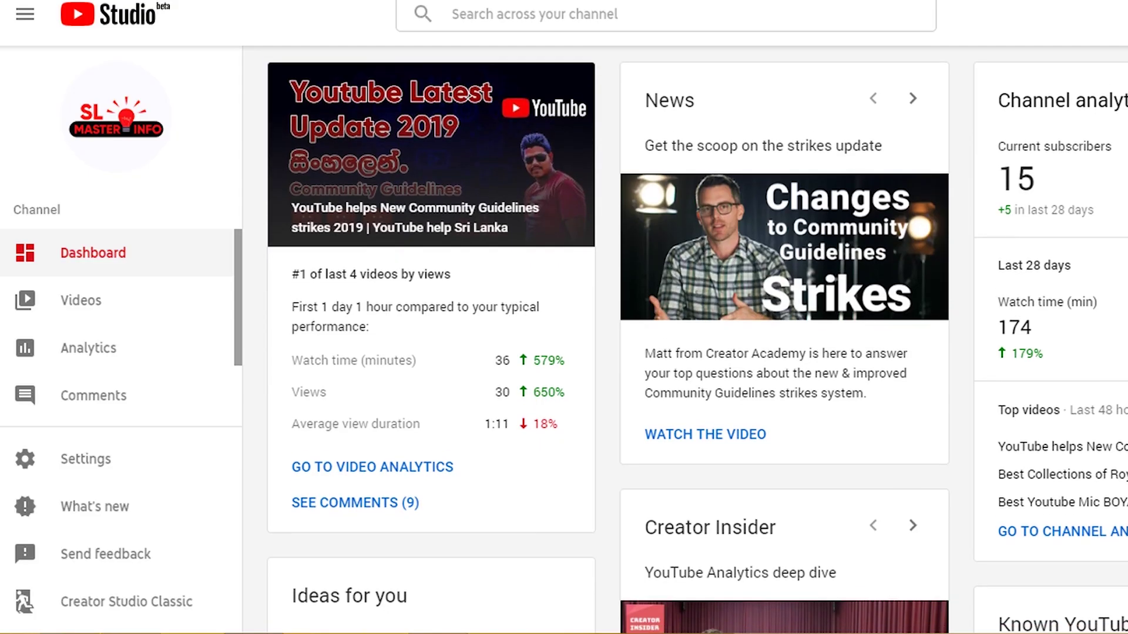
pyautogui.click(126, 317)
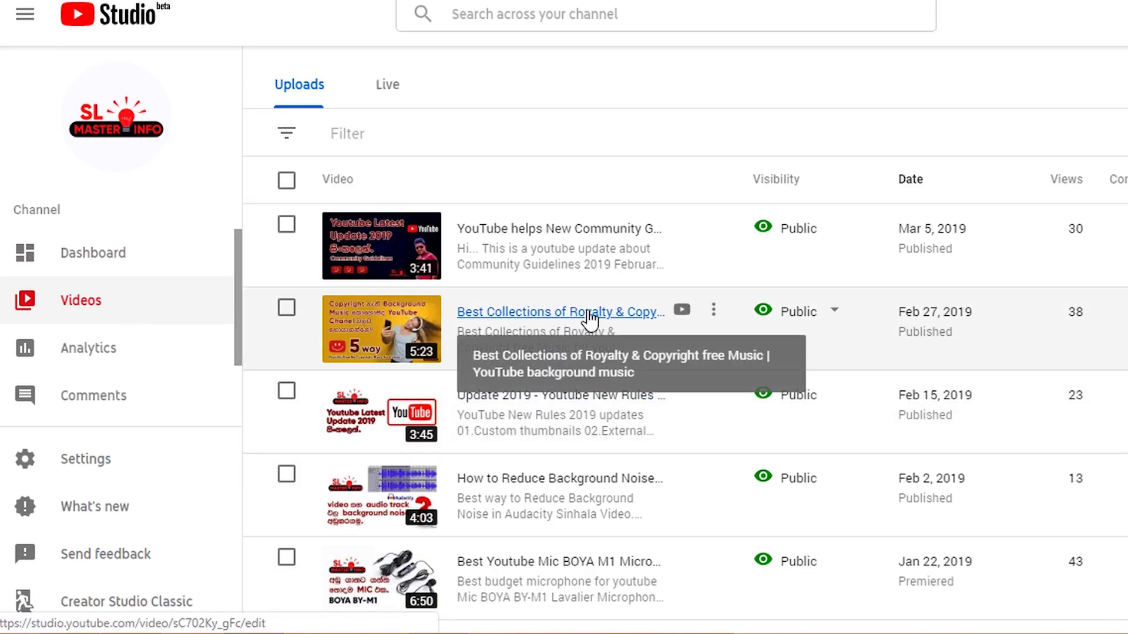
pyautogui.click(574, 315)
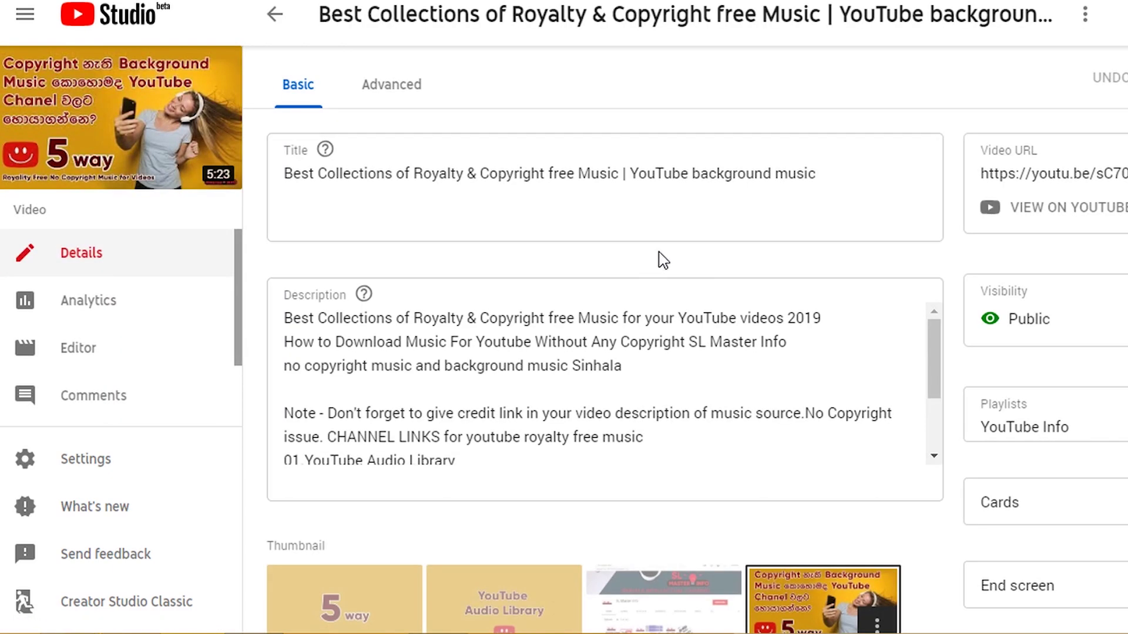
# Disable embedding in the video's advanced settings and save the changes
pyautogui.click(403, 91)
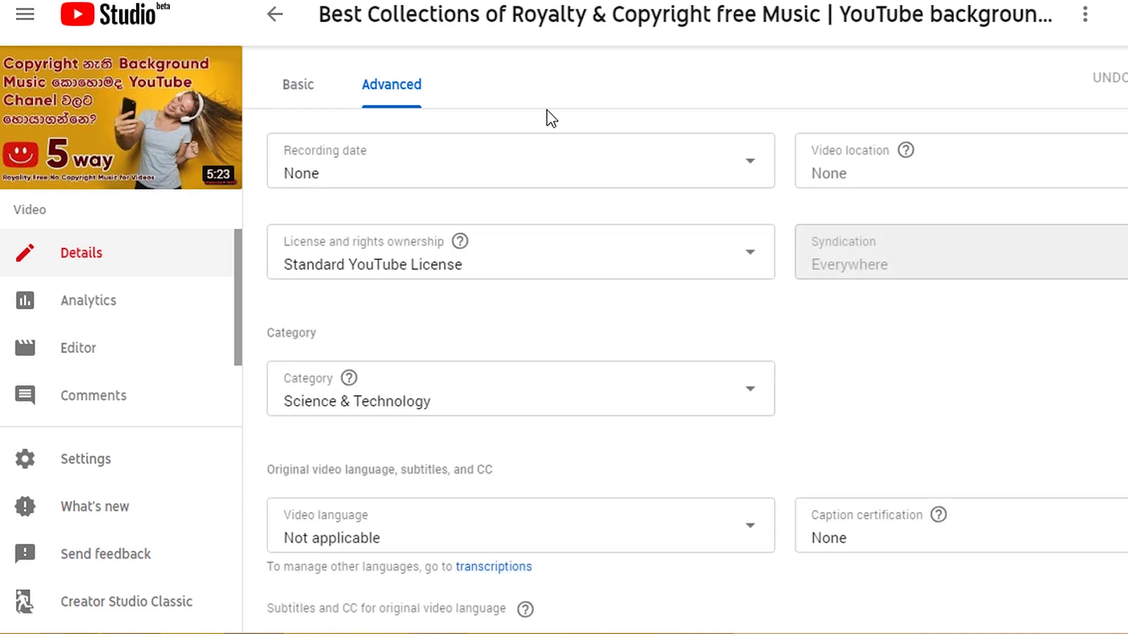
pyautogui.scroll(-8, 697, 370)
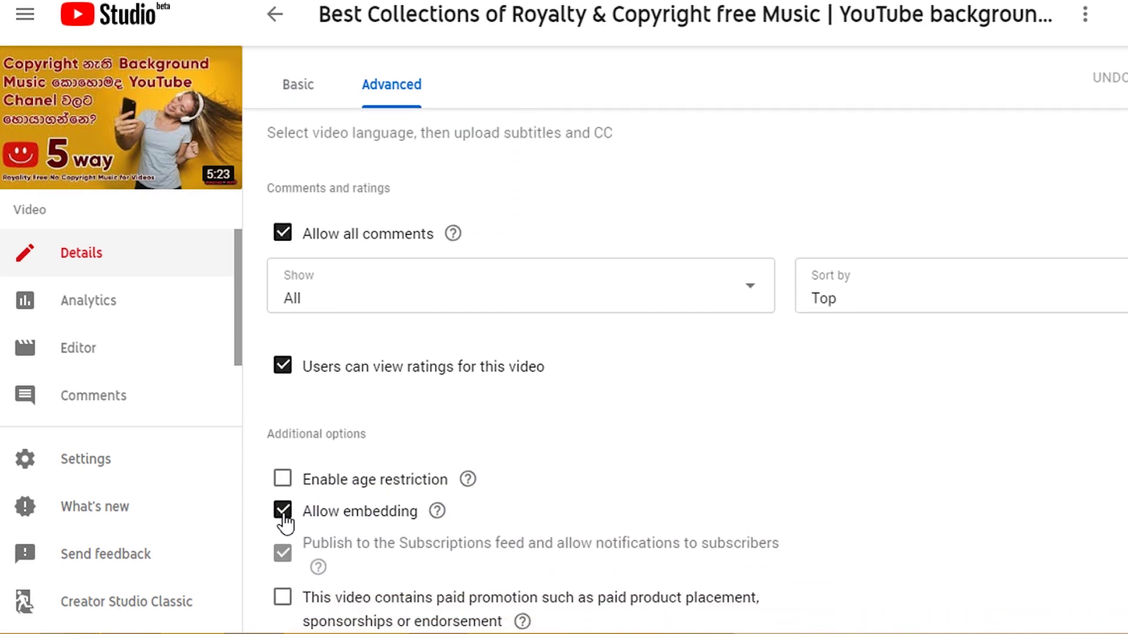
pyautogui.click(283, 512)
pyautogui.click(1022, 83)
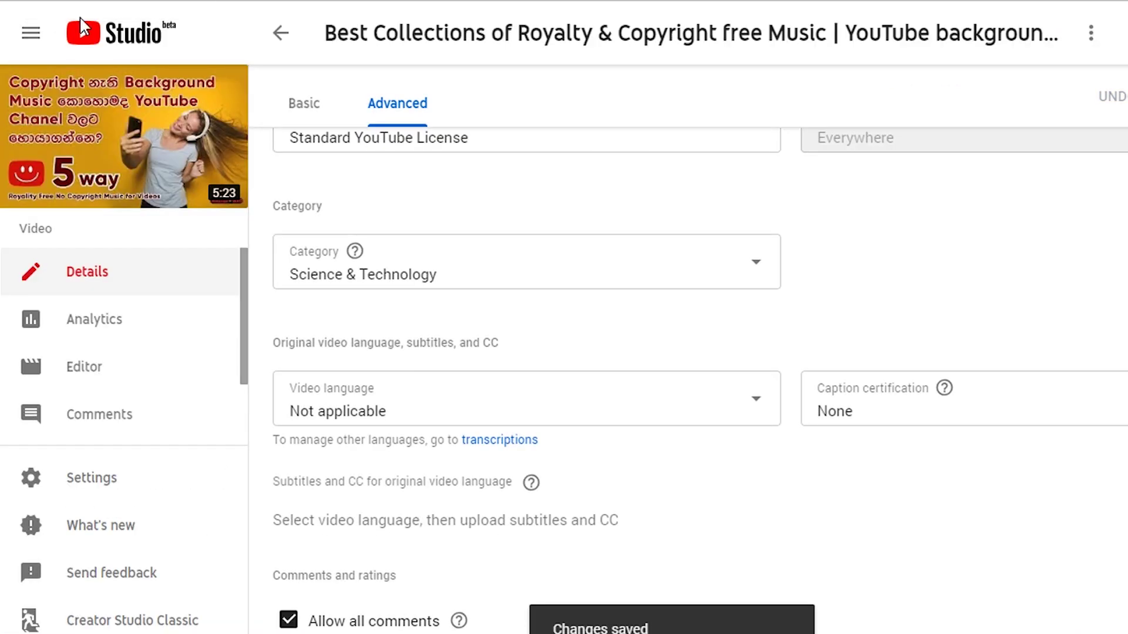
# Return to the list of uploads and get the shareable link of the "Best Collections of Royalty & Copyright free Music" video
pyautogui.click(281, 32)
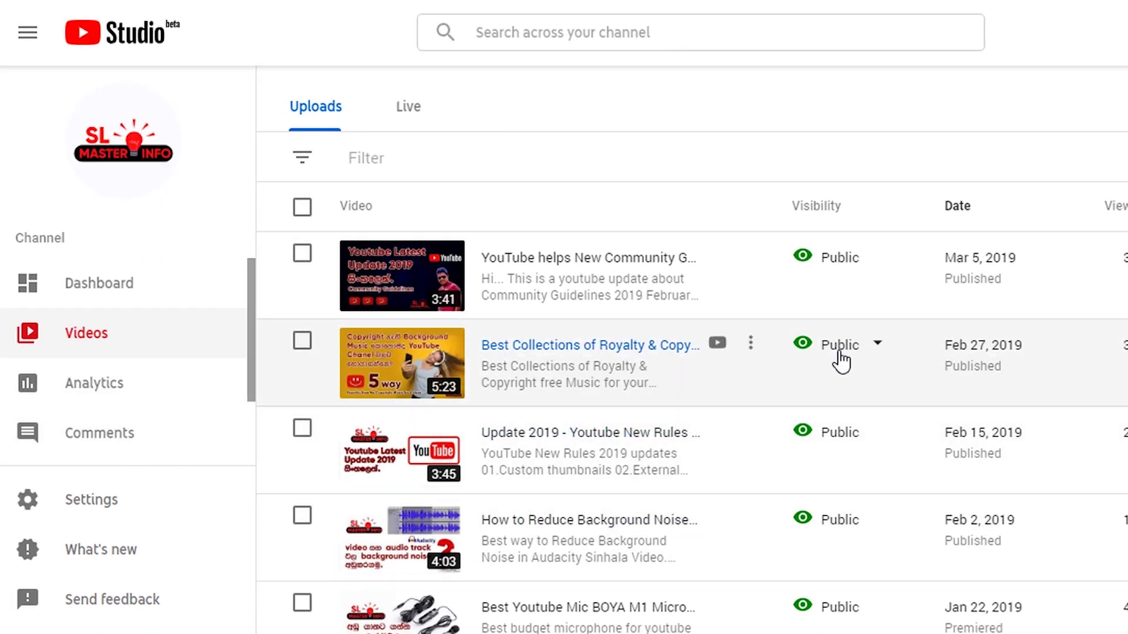
pyautogui.click(752, 346)
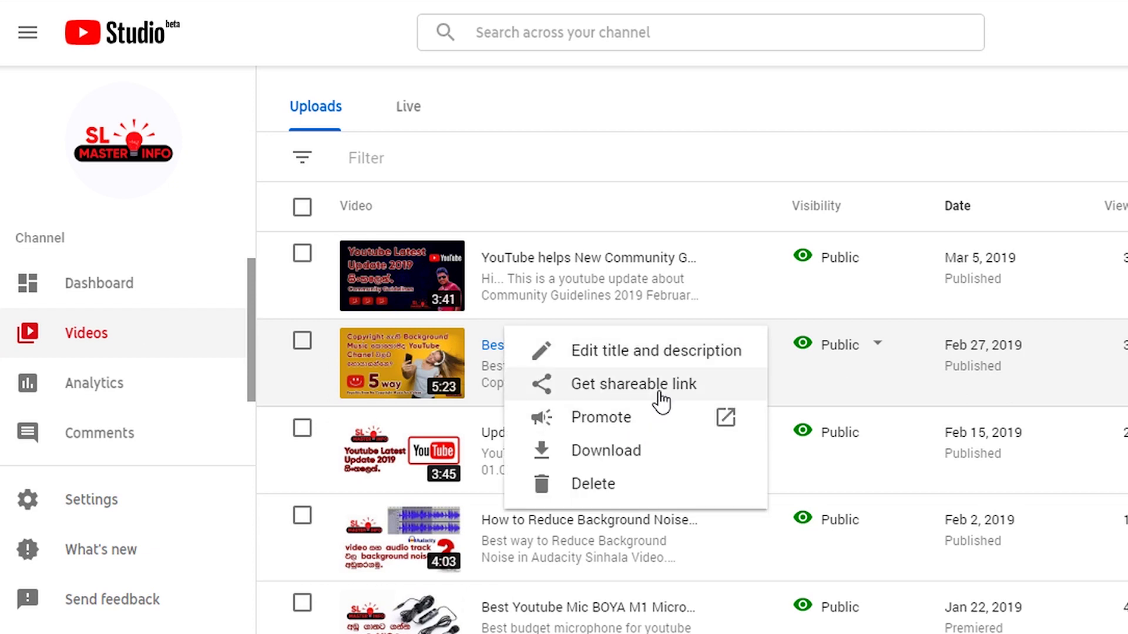
pyautogui.click(661, 400)
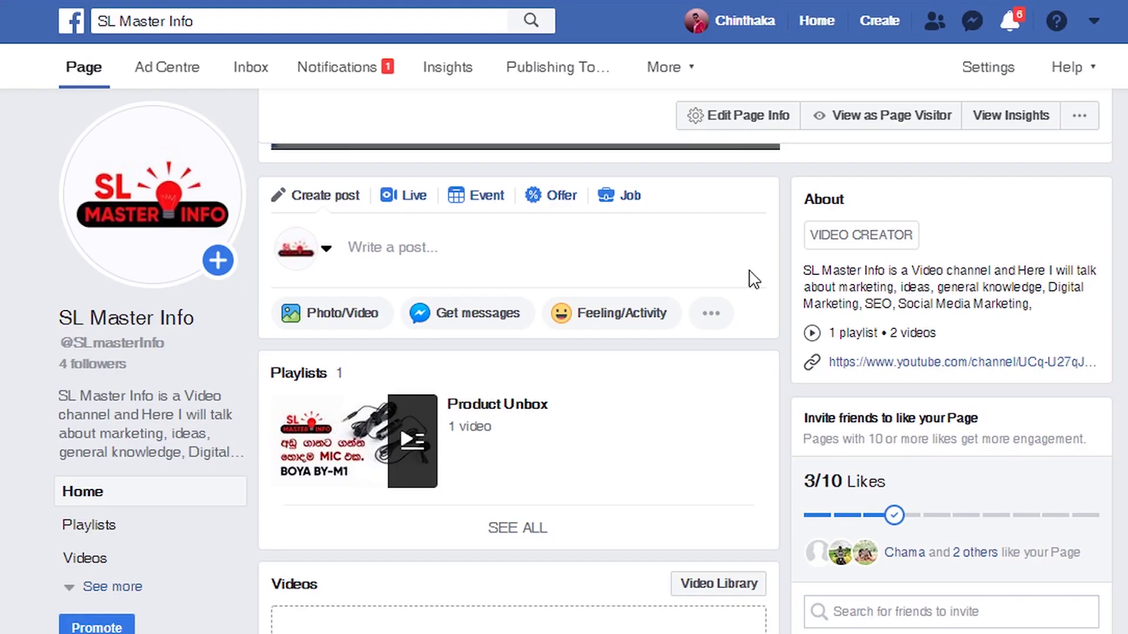
pyautogui.click(376, 247)
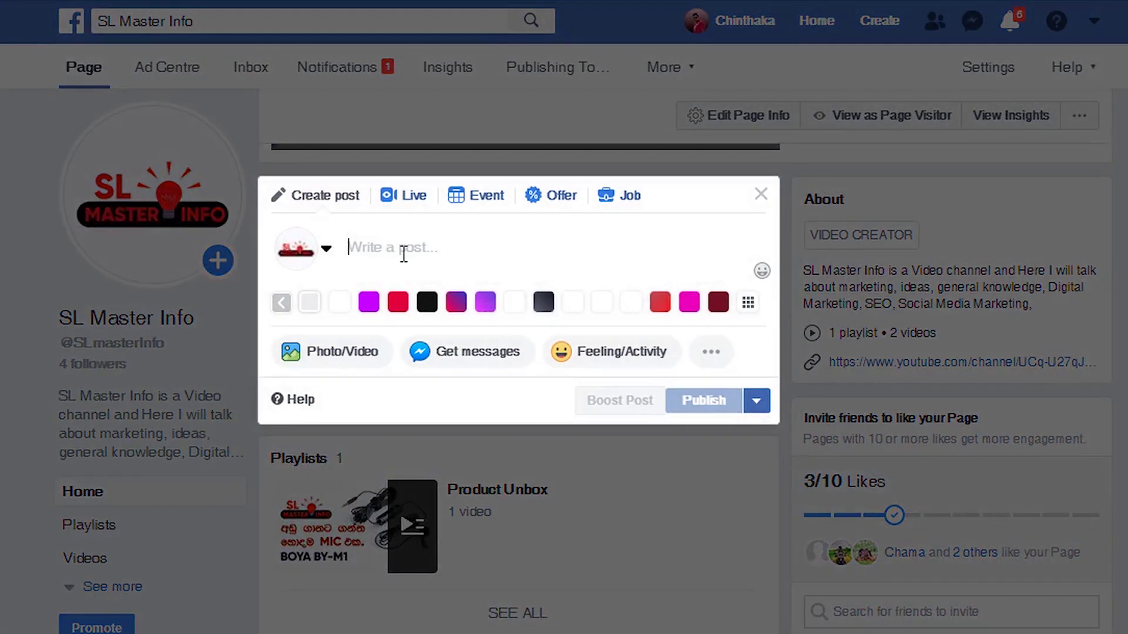
pyautogui.write('https://youtu.be/sC702Ky_gFc')
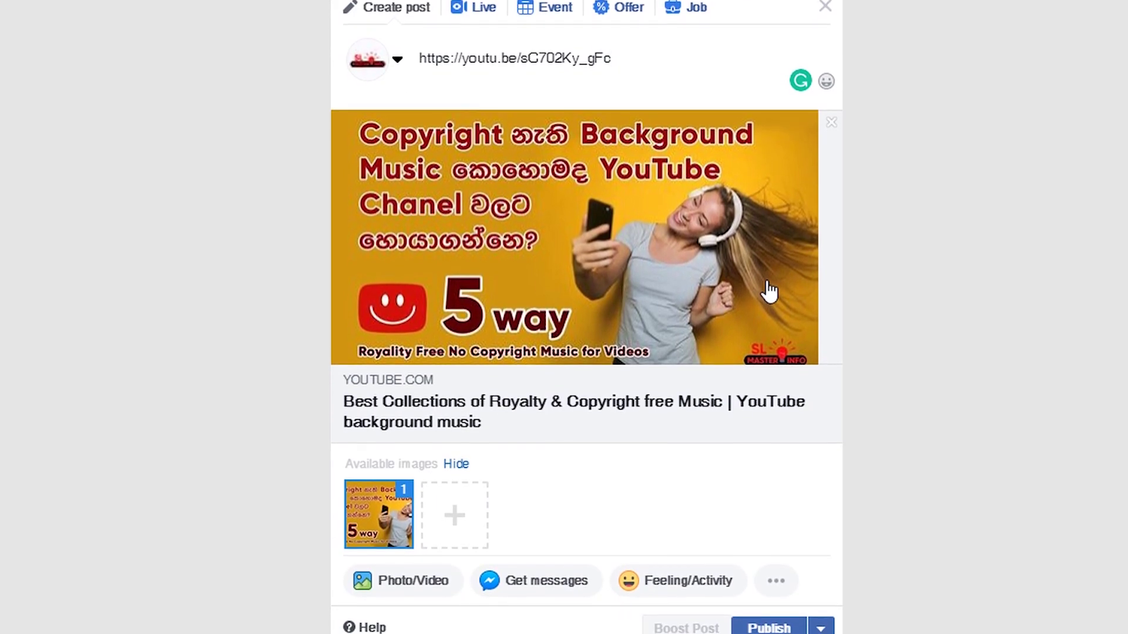
pyautogui.click(766, 619)
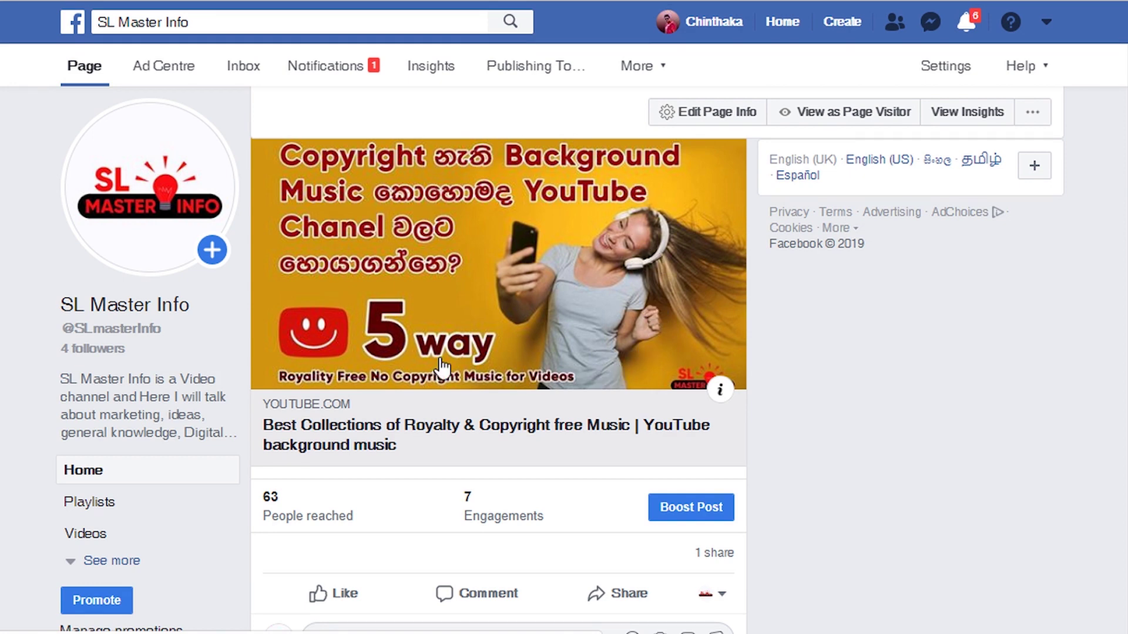
pyautogui.scroll(2, 424, 355)
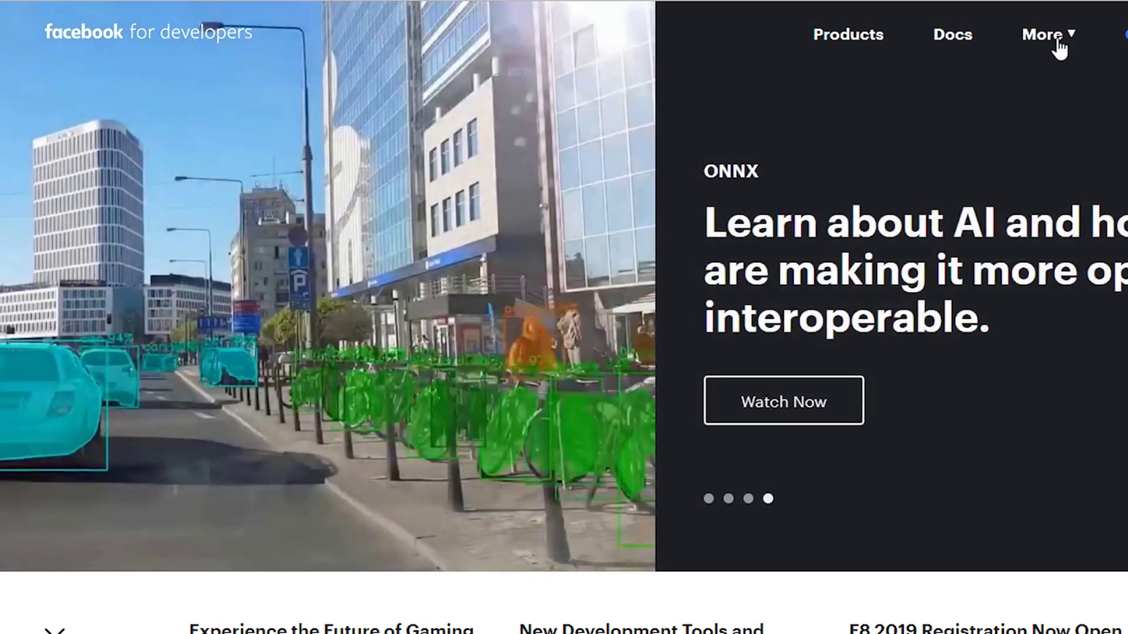
pyautogui.click(1051, 35)
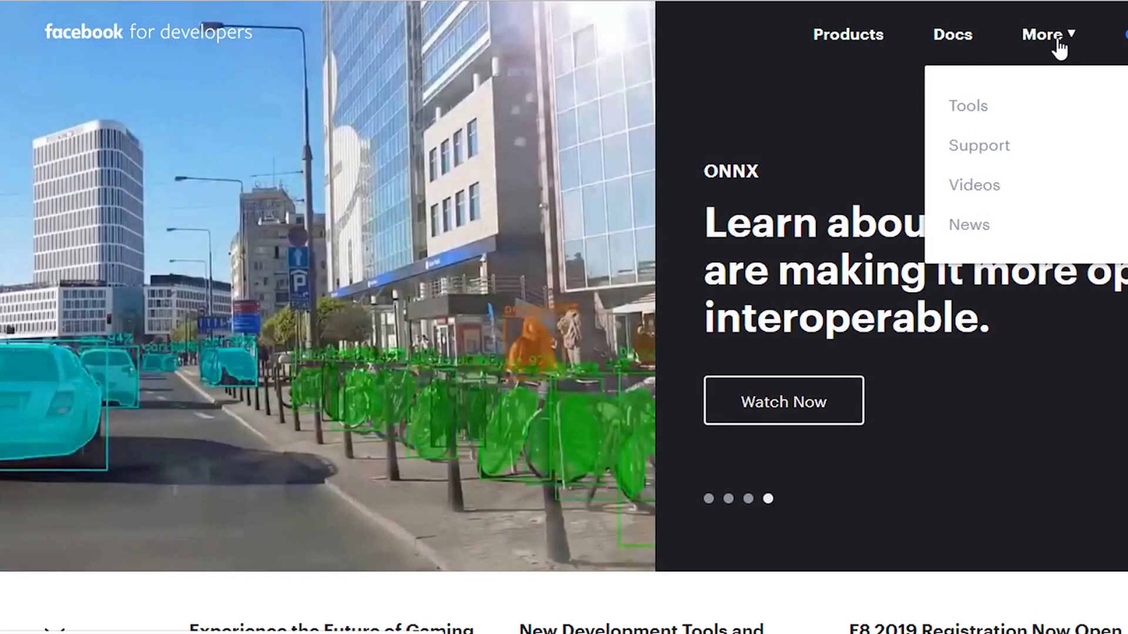
pyautogui.click(987, 112)
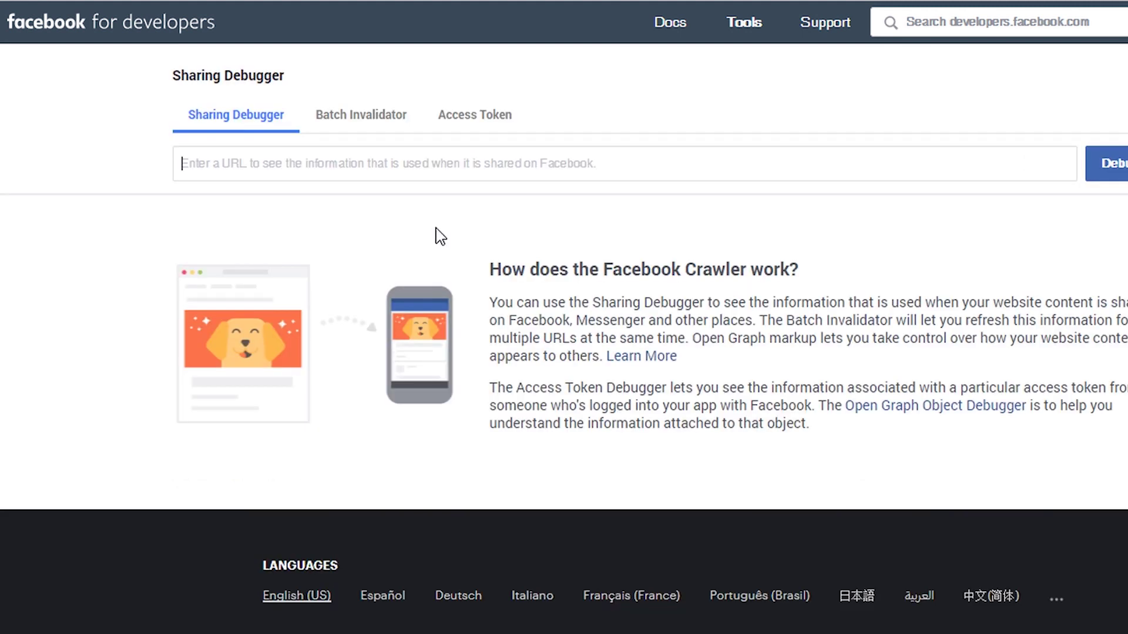
pyautogui.click(219, 163)
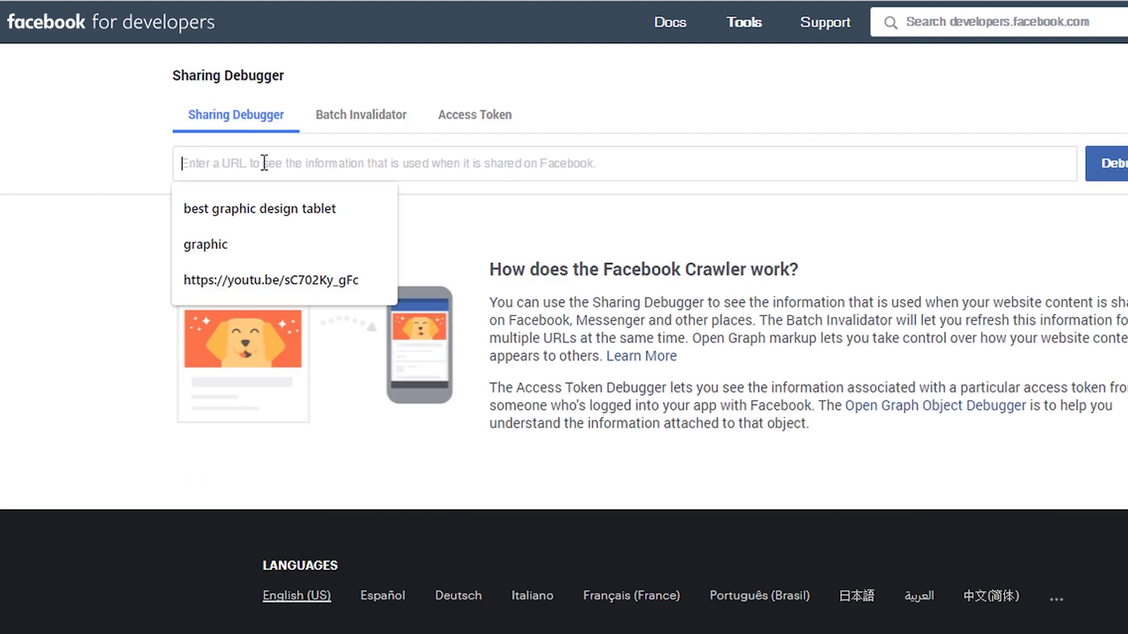
pyautogui.write('https://youtu.be/sC702Ky_gFc')
pyautogui.click(1110, 164)
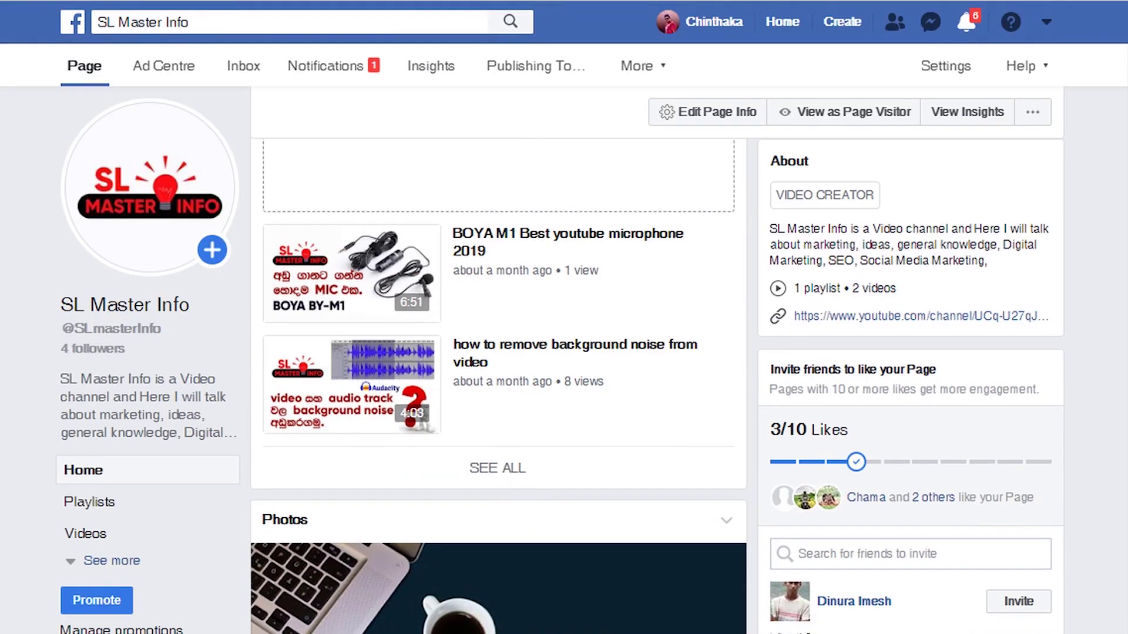
pyautogui.scroll(15, 657, 359)
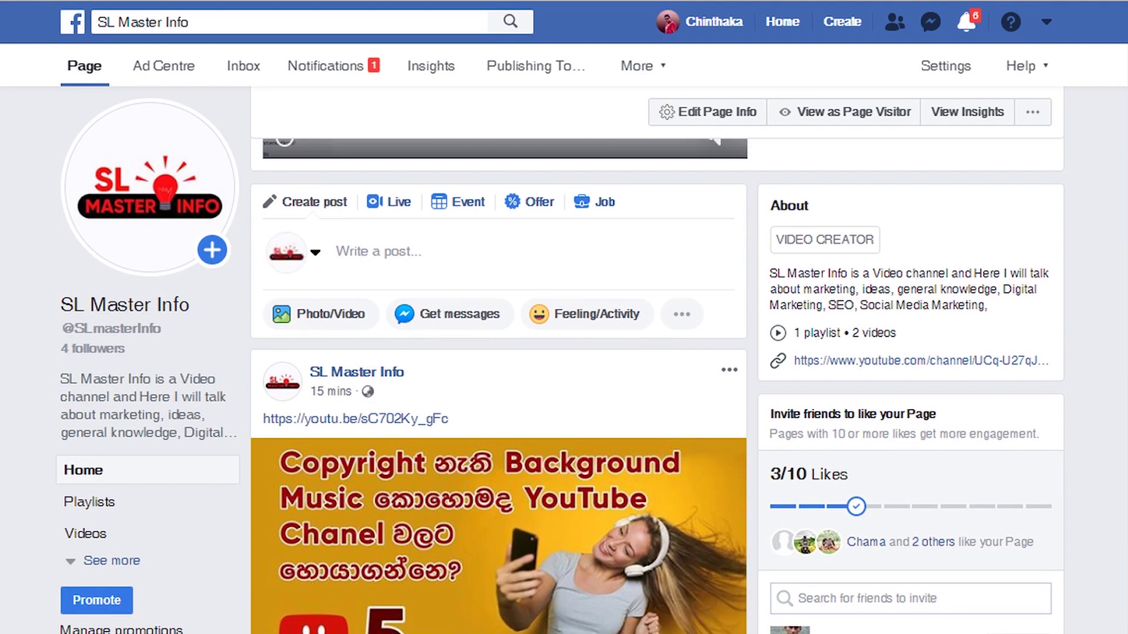
pyautogui.scroll(-5, 656, 360)
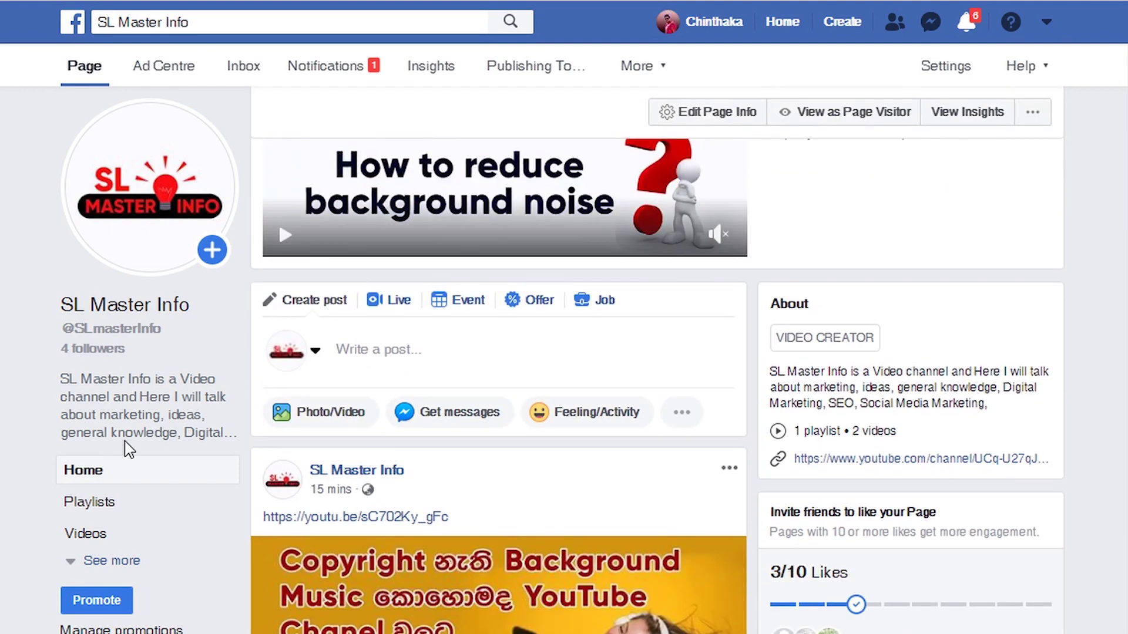
pyautogui.scroll(-4, 705, 461)
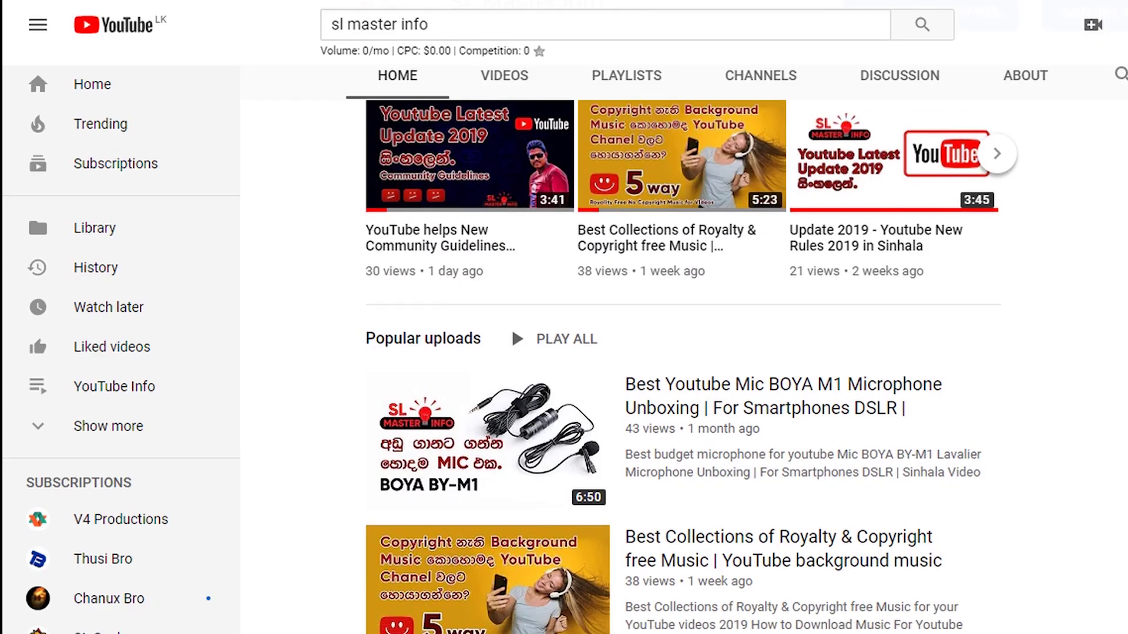
pyautogui.scroll(-2, 681, 364)
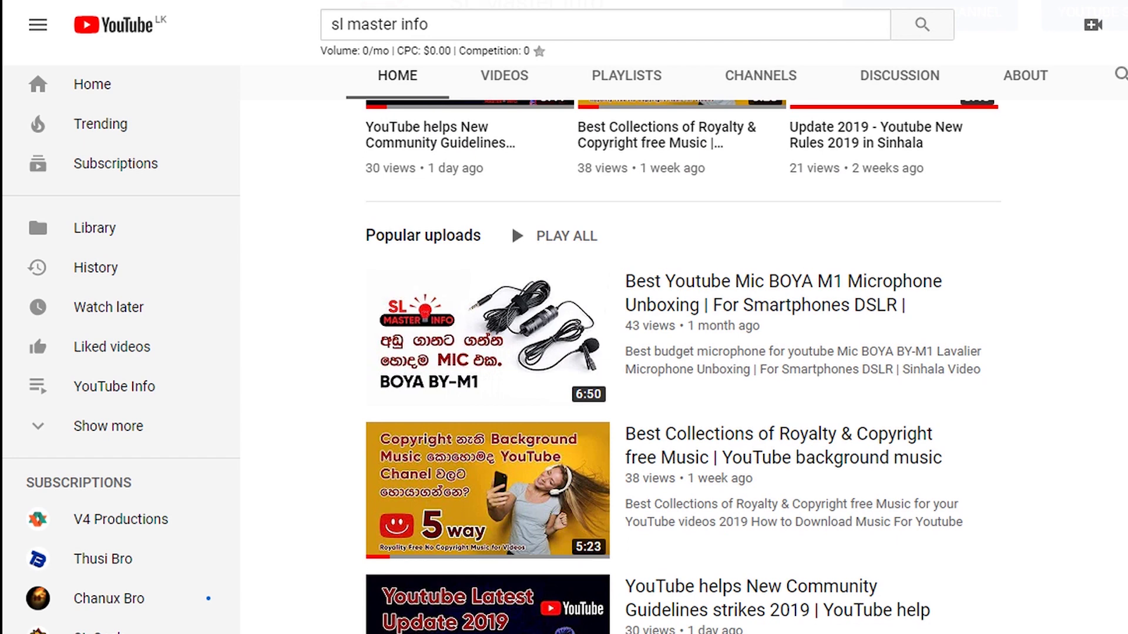
pyautogui.scroll(-2, 681, 365)
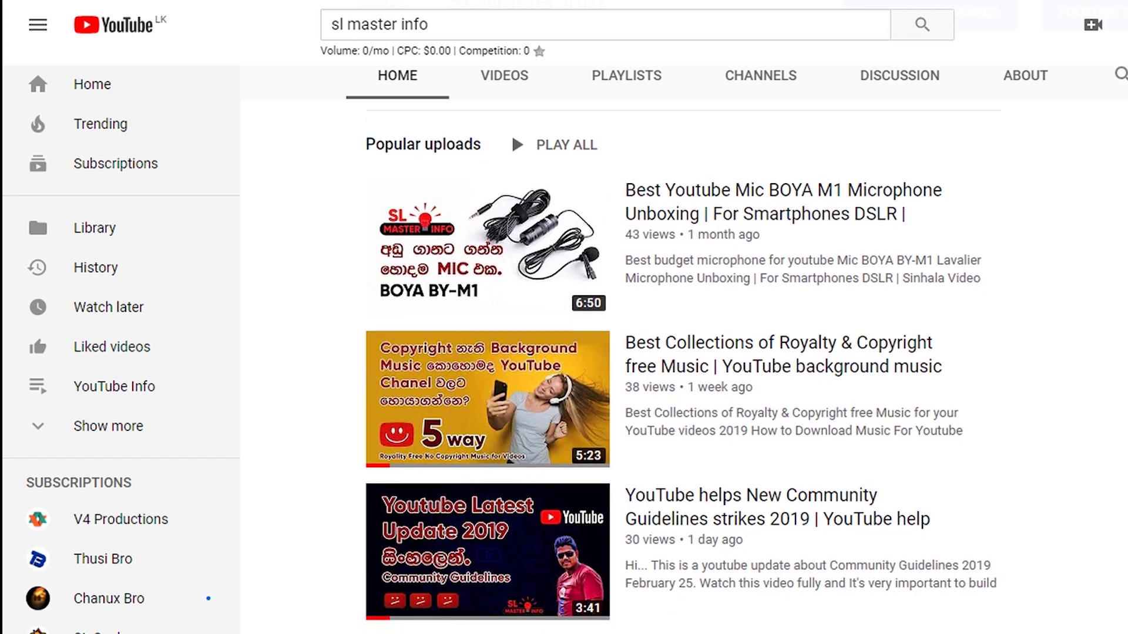
pyautogui.scroll(-1, 681, 364)
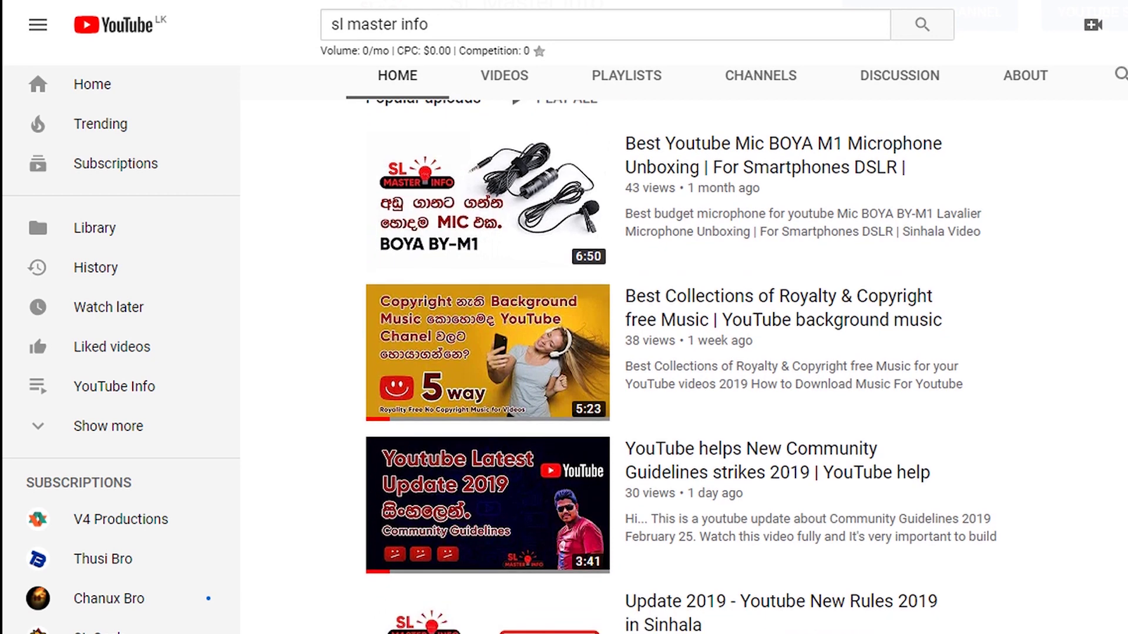
pyautogui.scroll(-3, 682, 364)
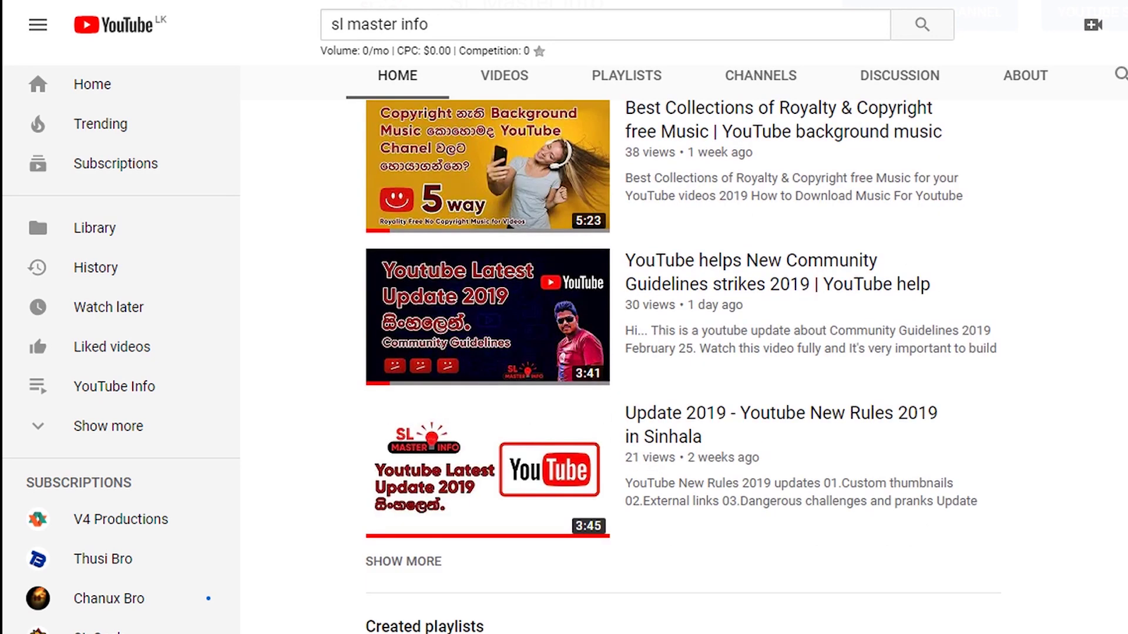